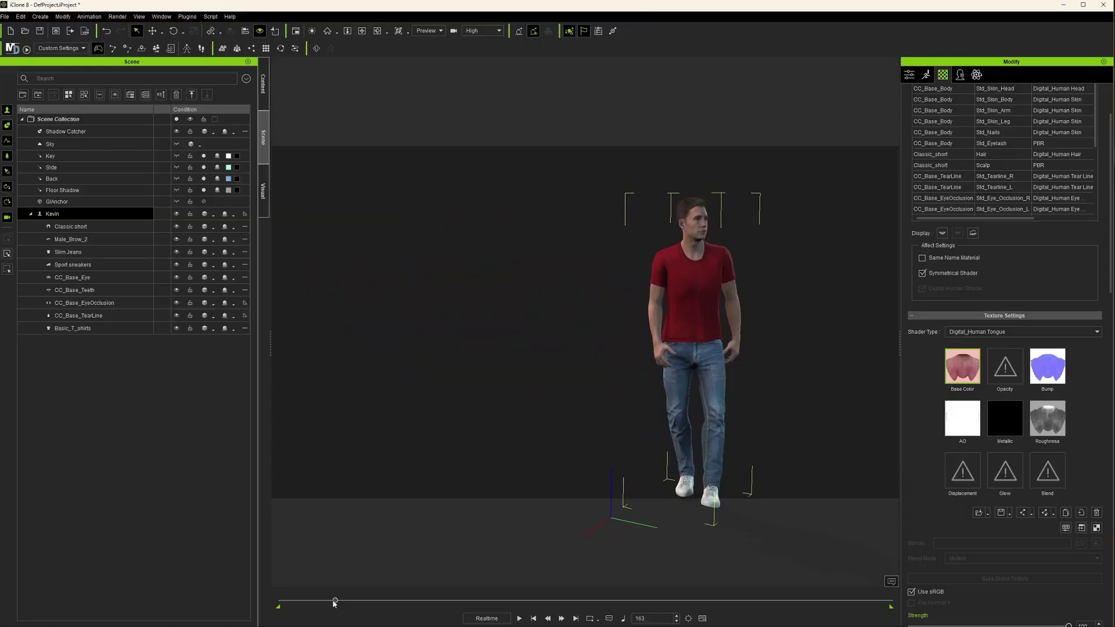
- Scrub Kevin's walk back and forth and select its Base Motion layer
mouse_move(334, 601)
left_mouse_down()
mouse_move(480, 586)
mouse_move(325, 586)
mouse_move(356, 586)
left_mouse_up()
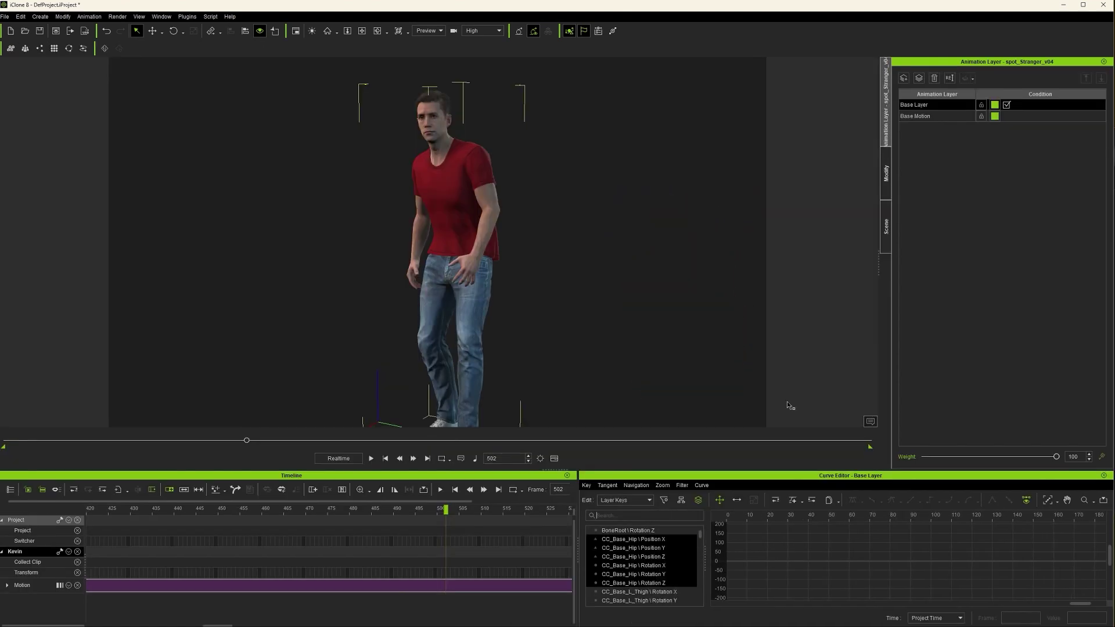
left_click(914, 115)
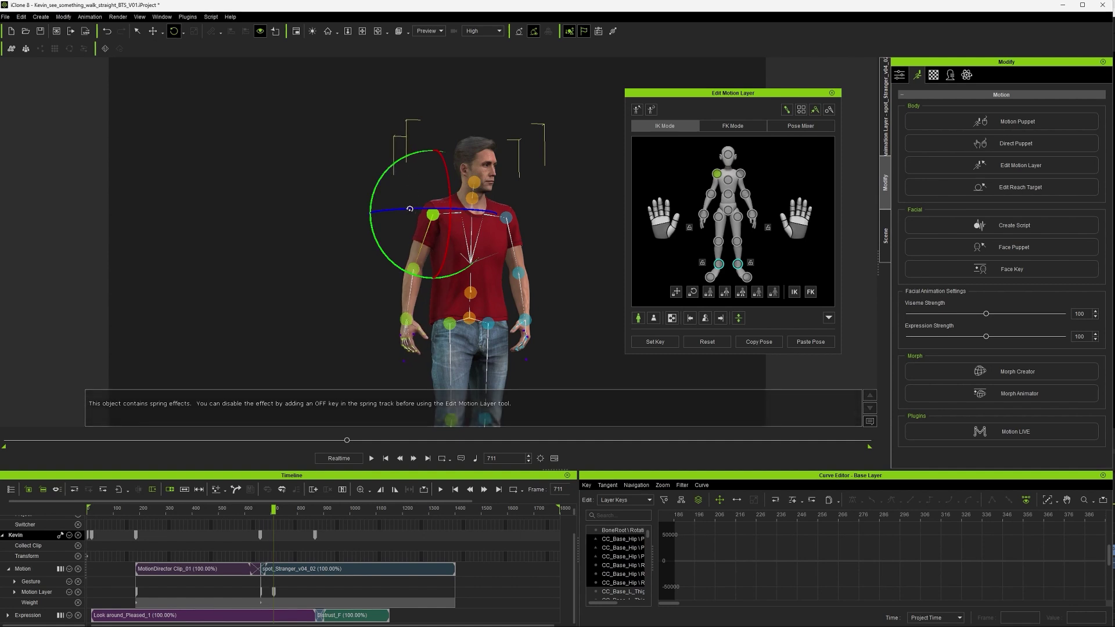
mouse_move(274, 508)
left_mouse_down()
mouse_move(251, 508)
mouse_move(283, 508)
left_mouse_up()
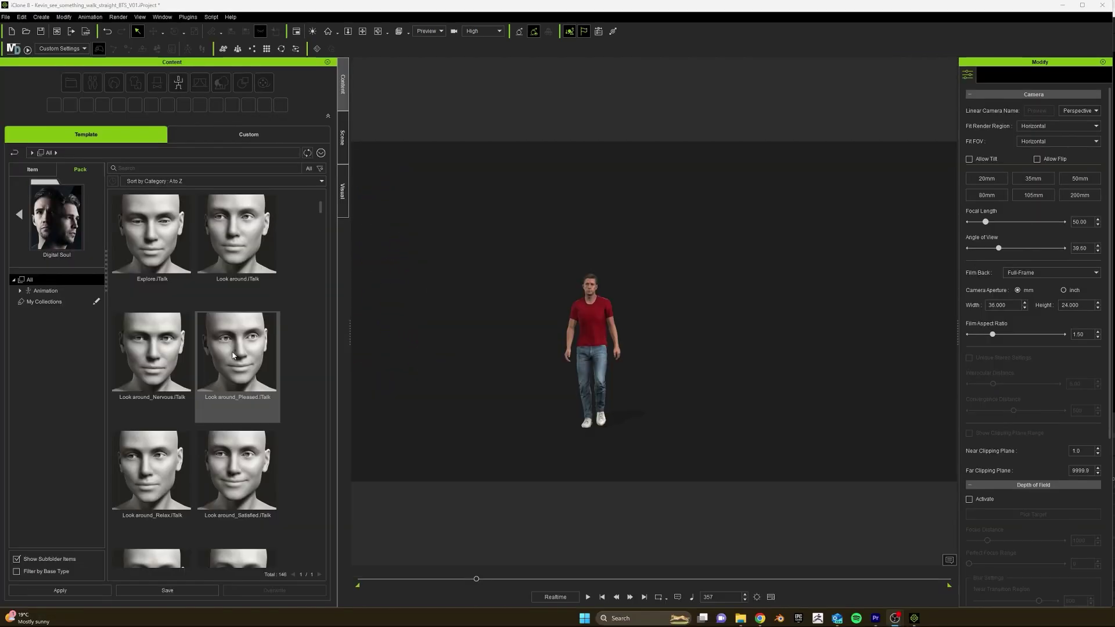
- Apply Look around_Pleased, then search 'dis' and add Dislike_M, previewing each along the walk
left_click_drag(582, 345, 583, 347)
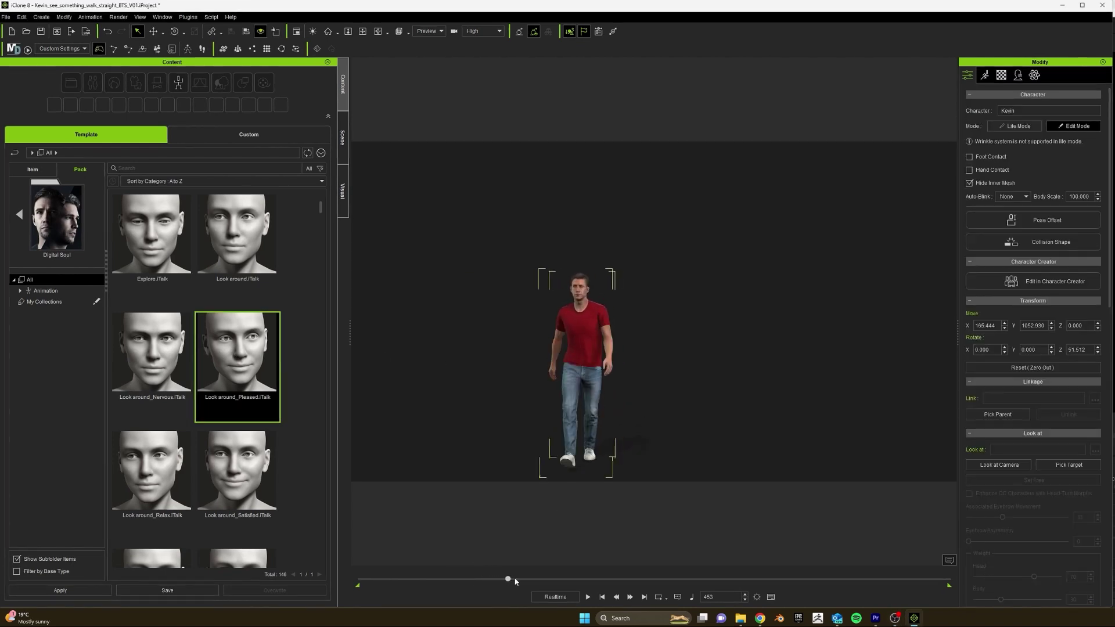
left_click_drag(529, 580, 652, 579)
left_click(174, 169)
type("dis")
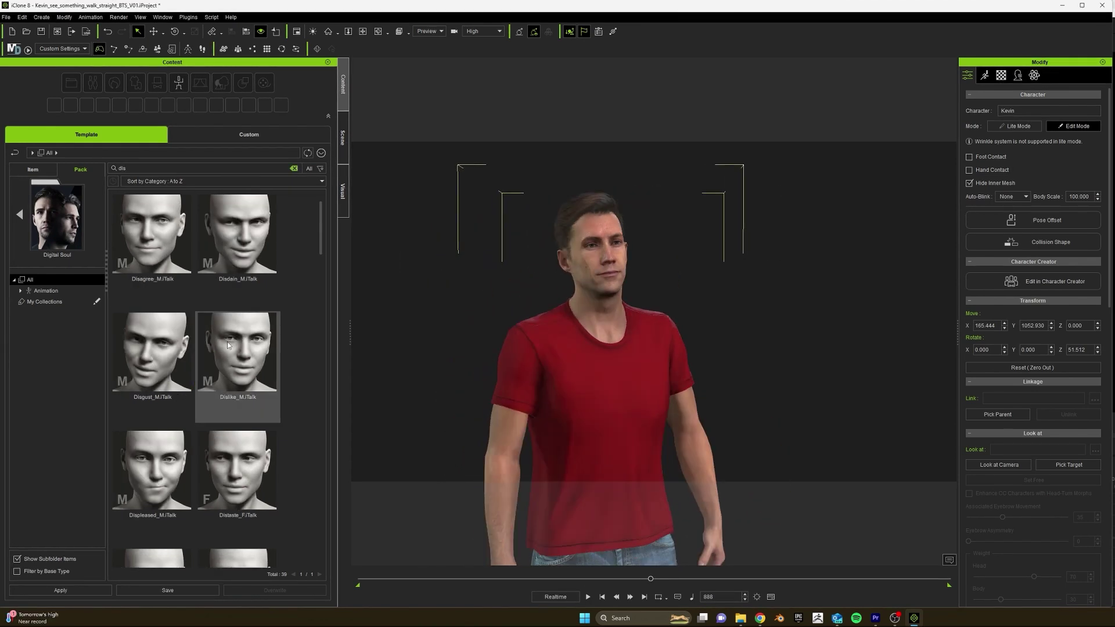
double_click(227, 342)
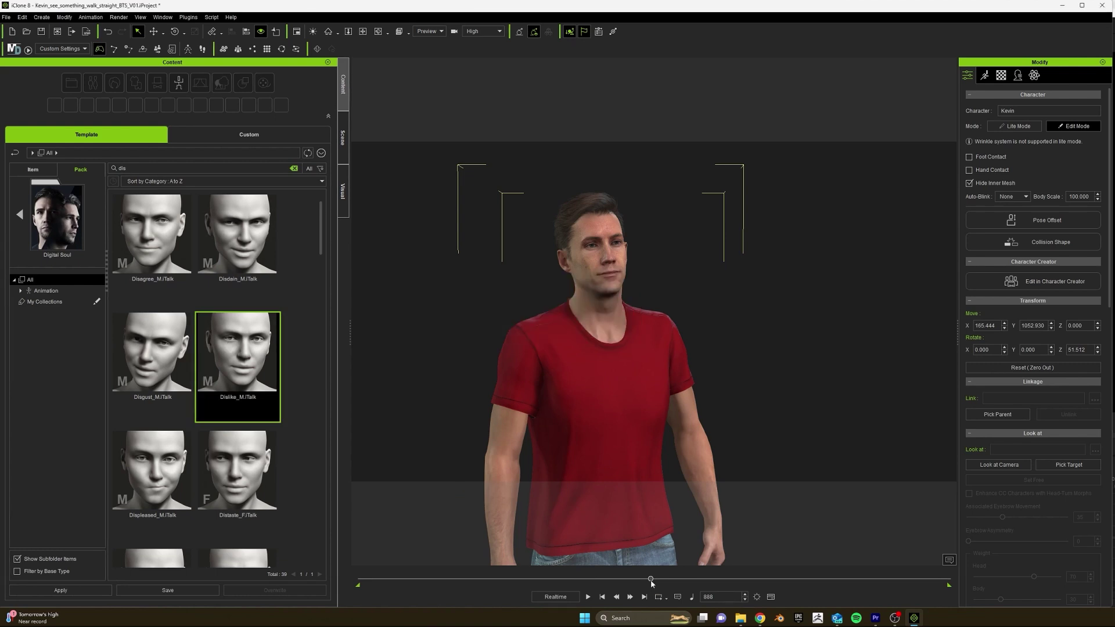
left_click_drag(652, 582, 753, 557)
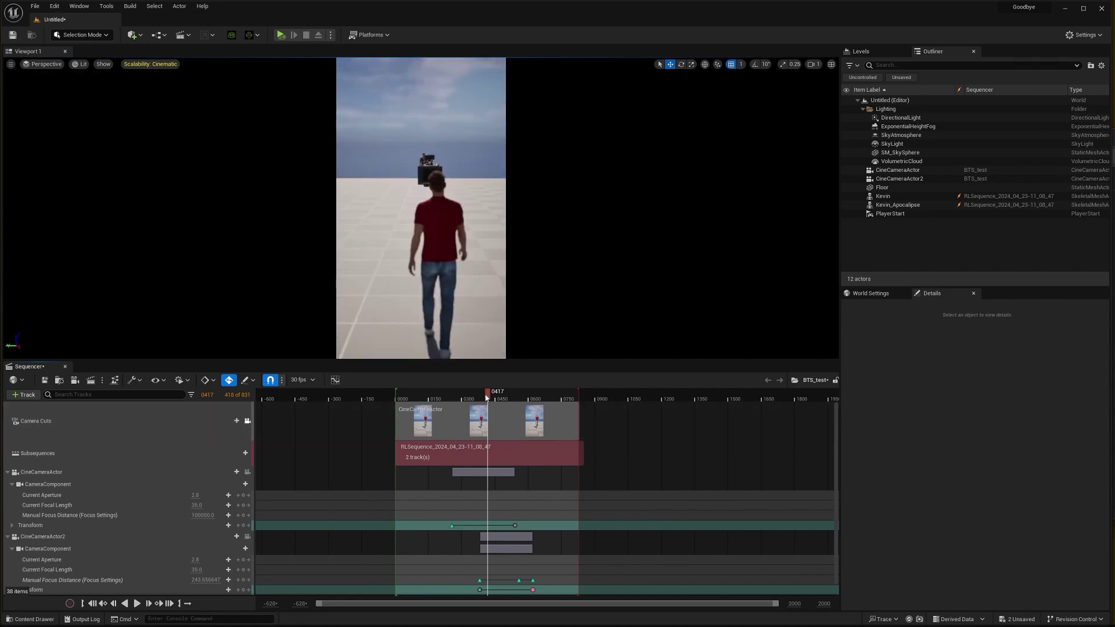
- Add a camera cut for the second cine camera and preview the closer and third shots
mouse_move(485, 397)
left_mouse_down()
mouse_move(518, 396)
mouse_move(499, 397)
left_mouse_up()
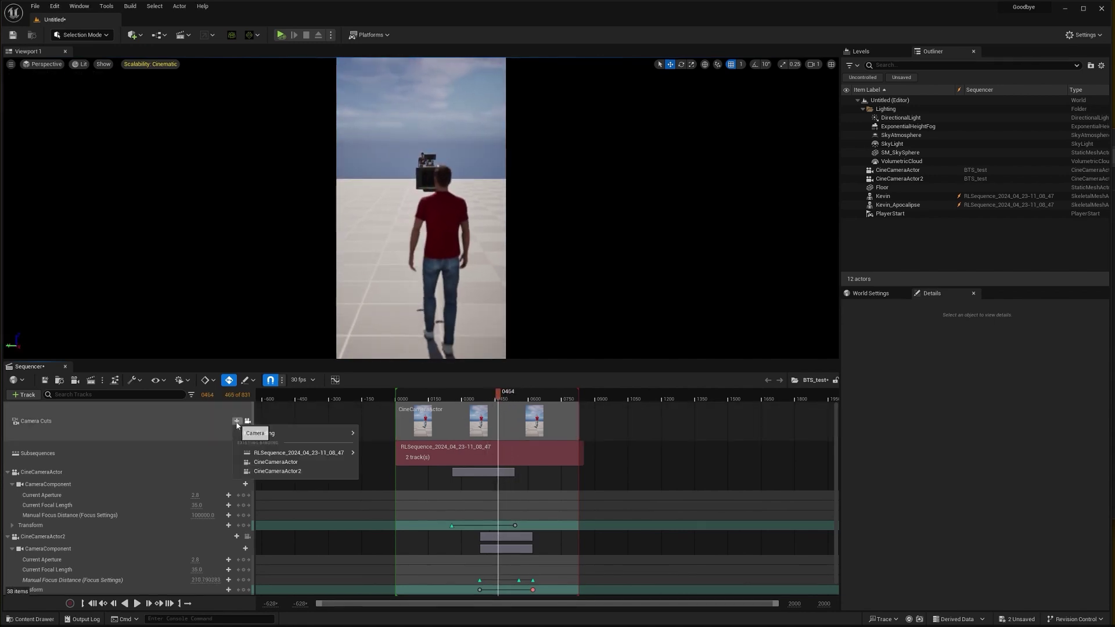
left_click(277, 471)
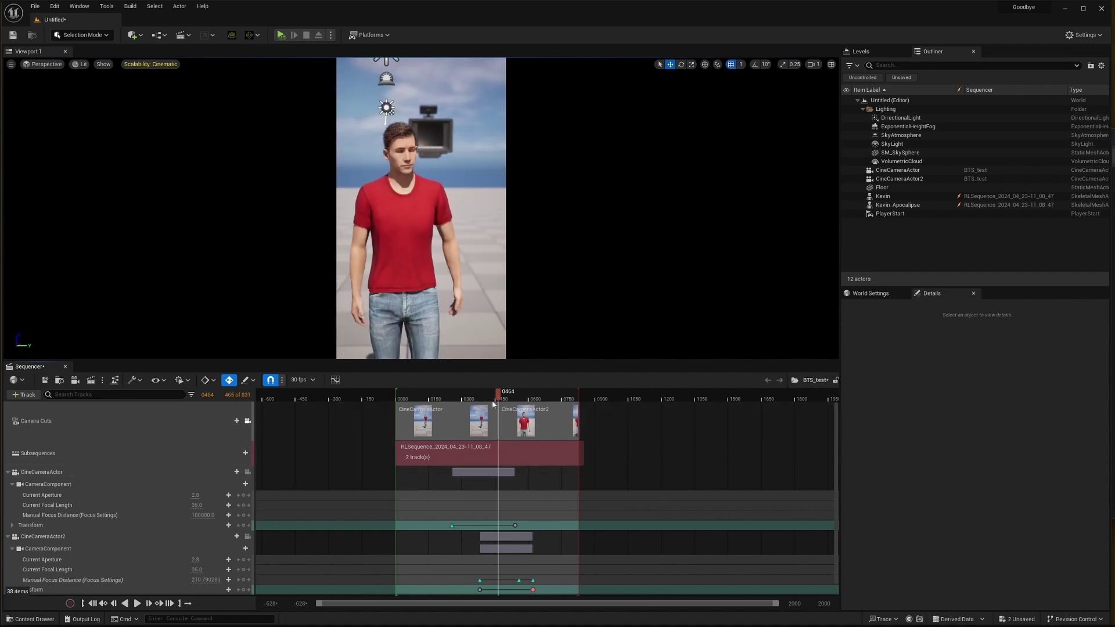
left_click_drag(493, 402, 523, 398)
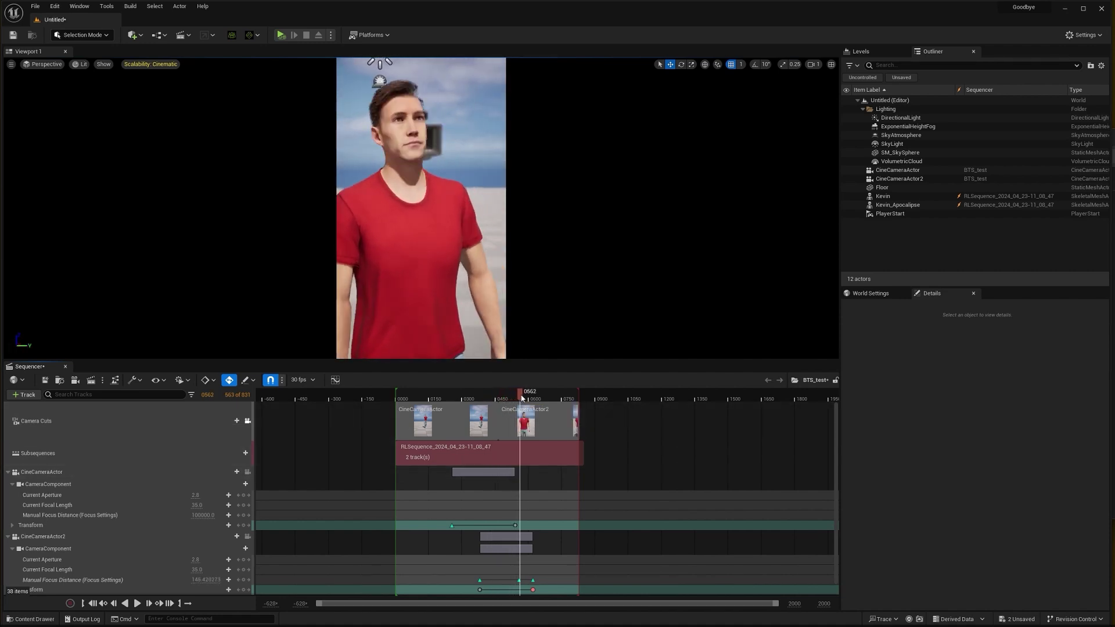
left_click_drag(522, 398, 545, 393)
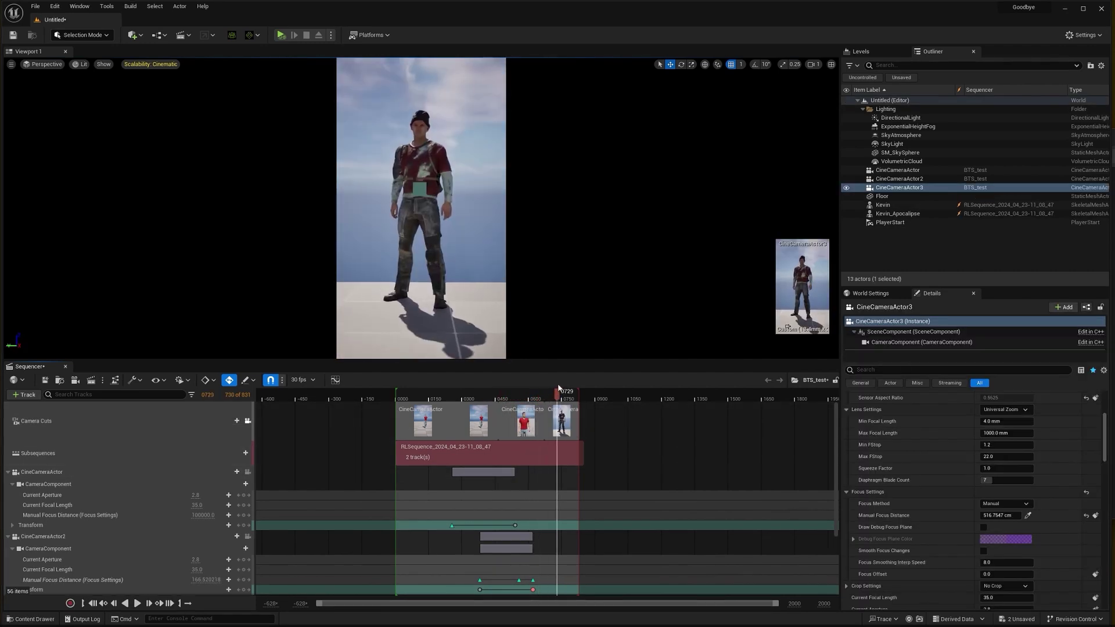
- Check the shot transition, then add the Crowd level sequence as a subsequence and preview it
left_click_drag(546, 394, 550, 394)
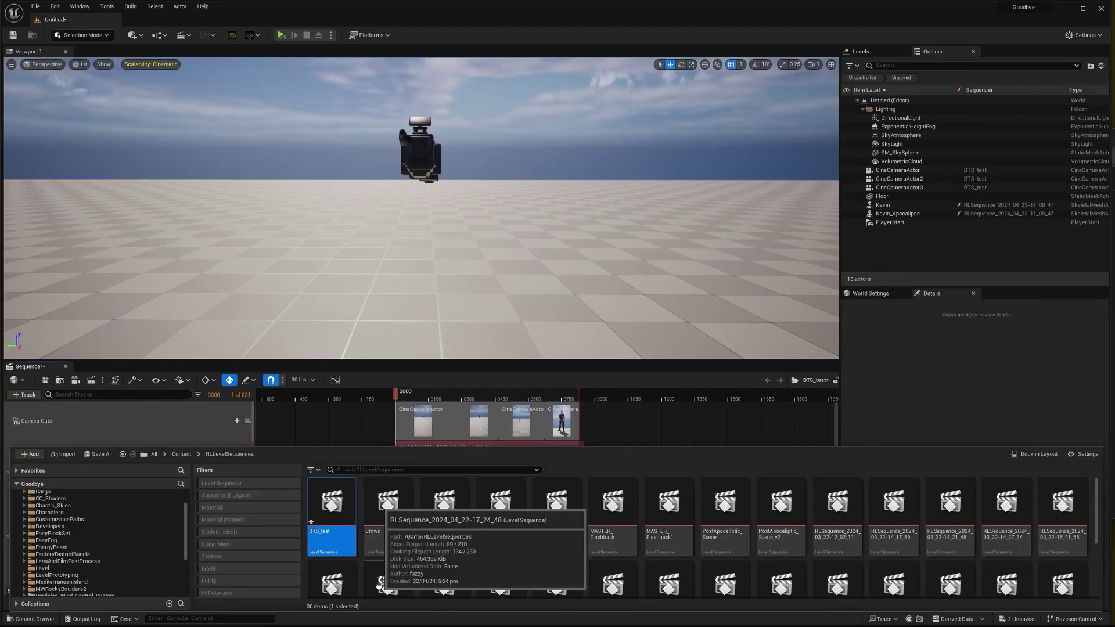
left_click(380, 586)
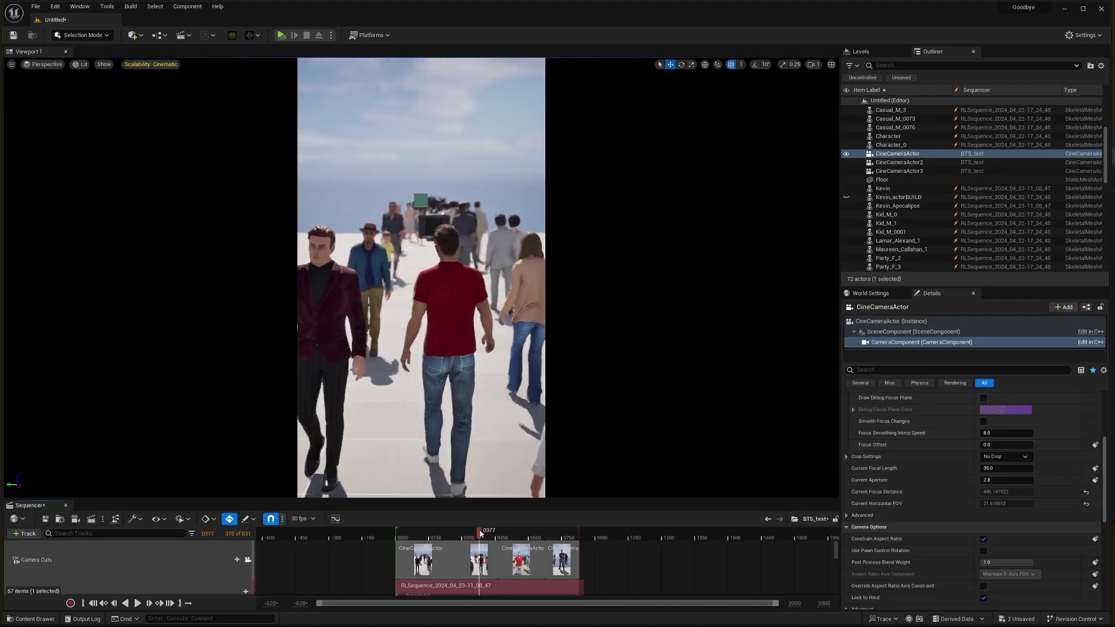
mouse_move(518, 529)
left_mouse_down()
mouse_move(552, 525)
mouse_move(433, 529)
left_mouse_up()
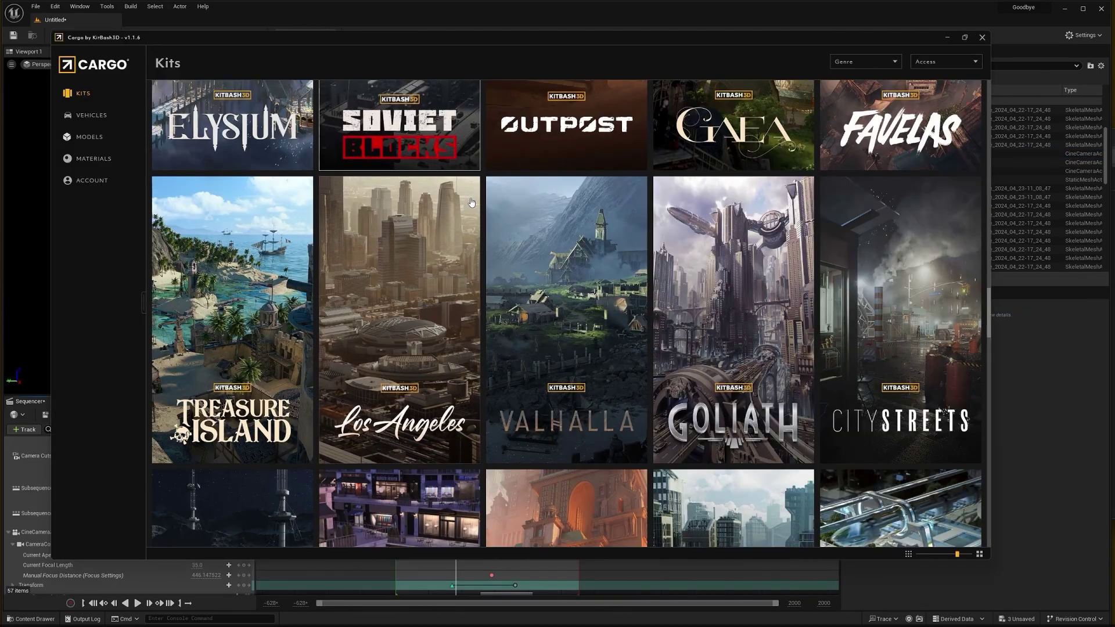
scroll(439, 283, "down", 5)
- Import MiniMart Groceries and the condo block from Storefronts, and view the Mid-Size SUV details
left_click(438, 282)
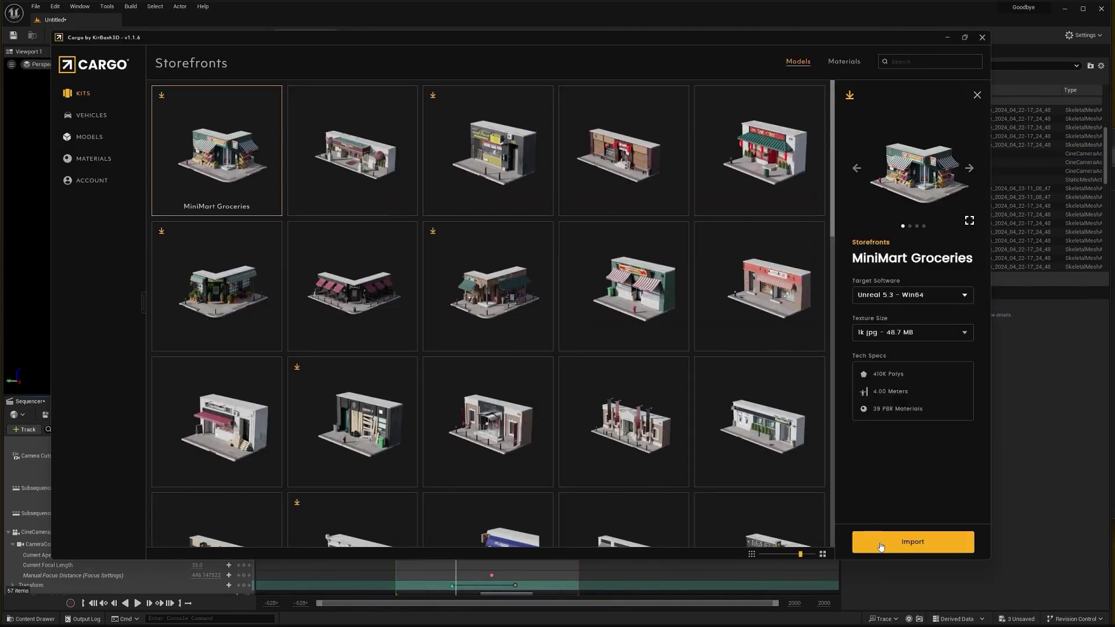
left_click(881, 547)
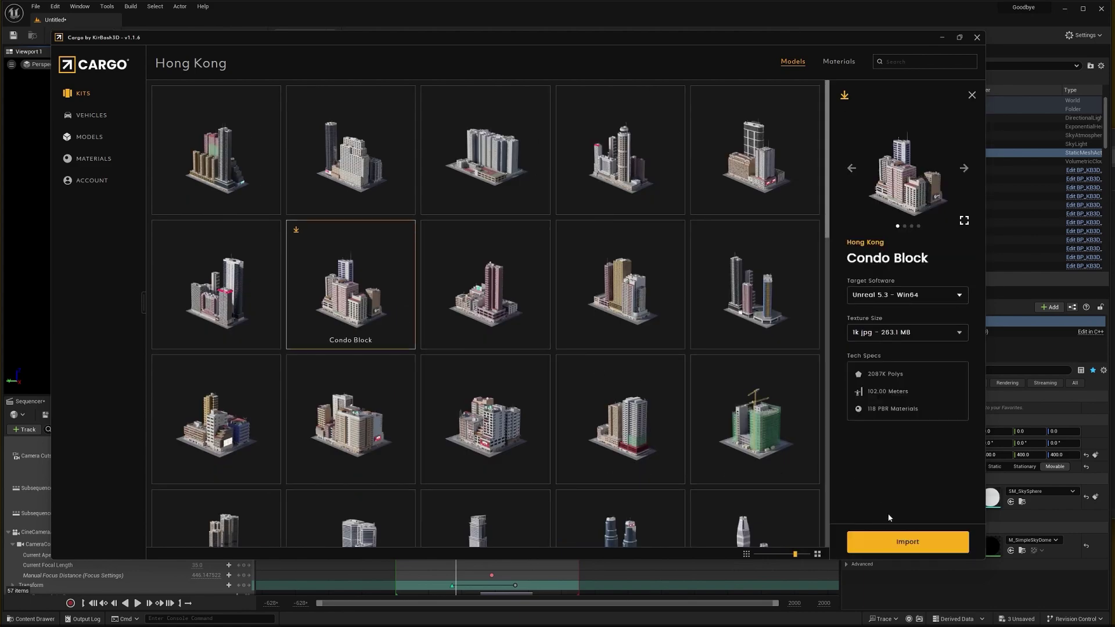
left_click(888, 541)
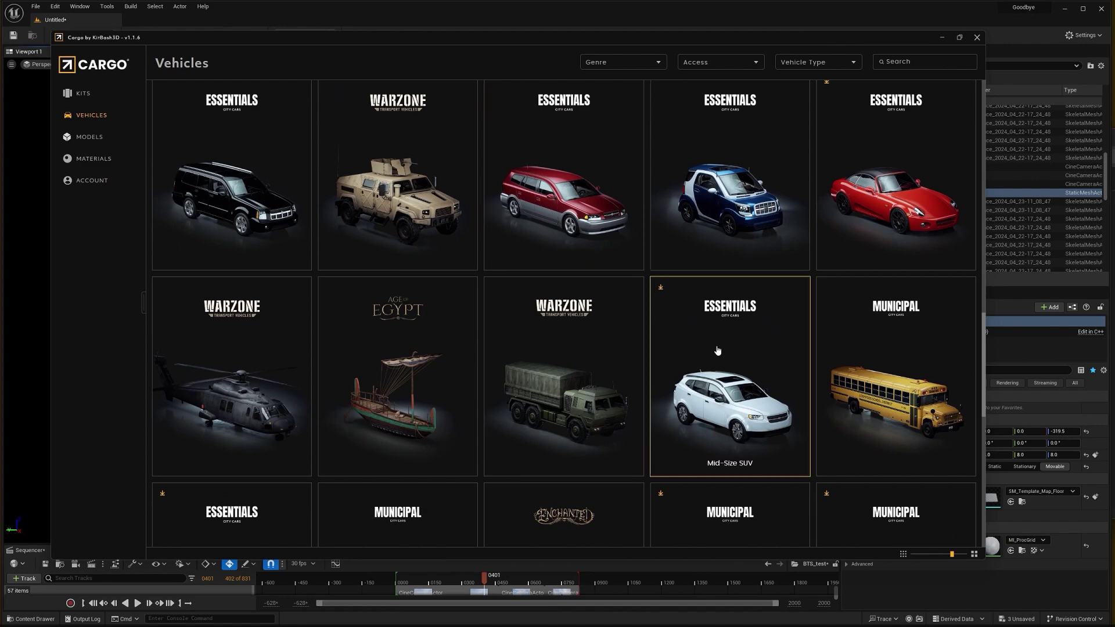
left_click(717, 350)
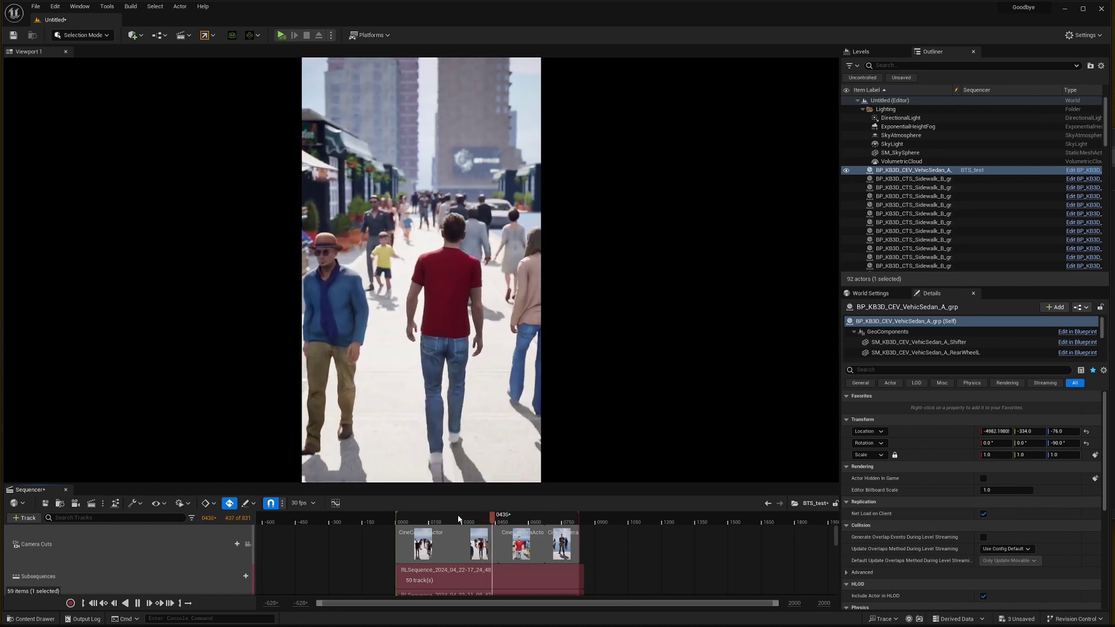
key("space")
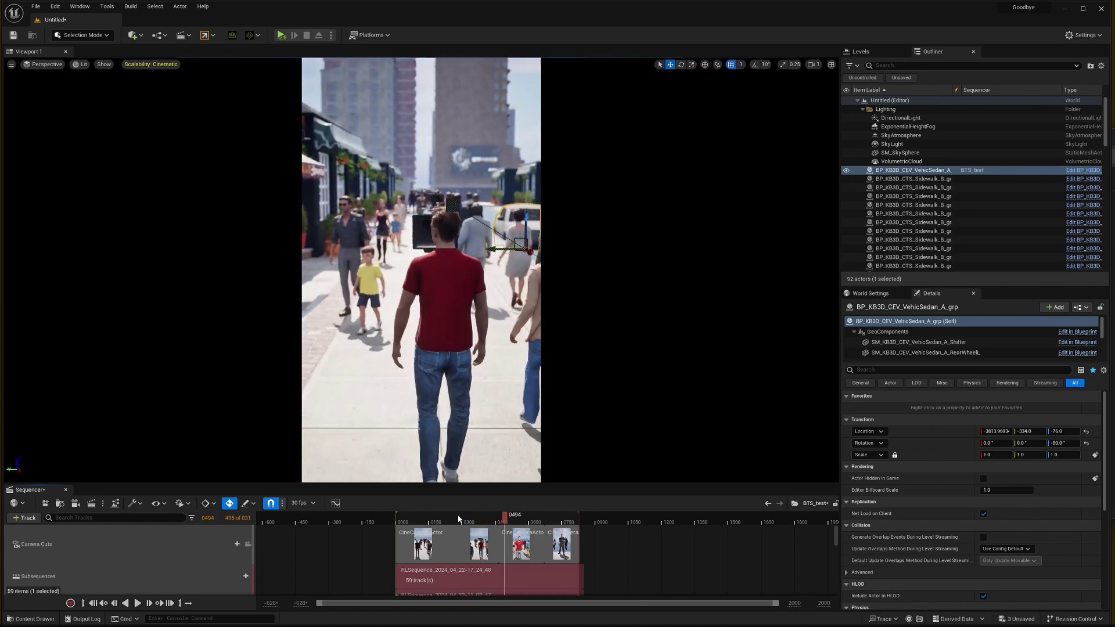
- Move the condo block toward the camera, unlock the viewport from shots, and fly up overhead
left_click_drag(495, 313, 432, 336)
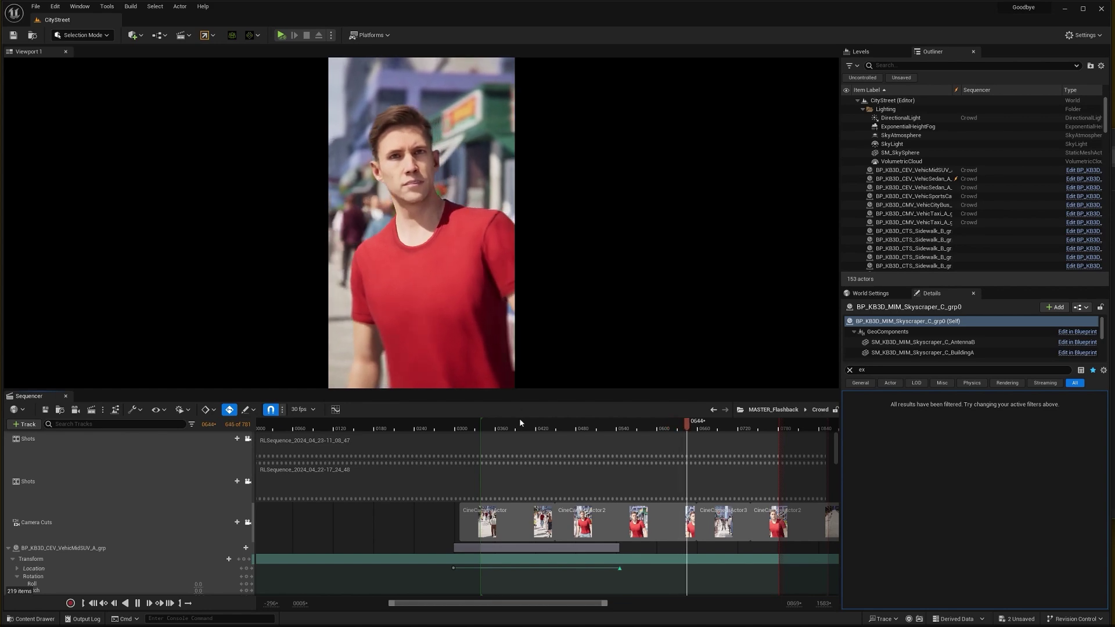
left_click(248, 440)
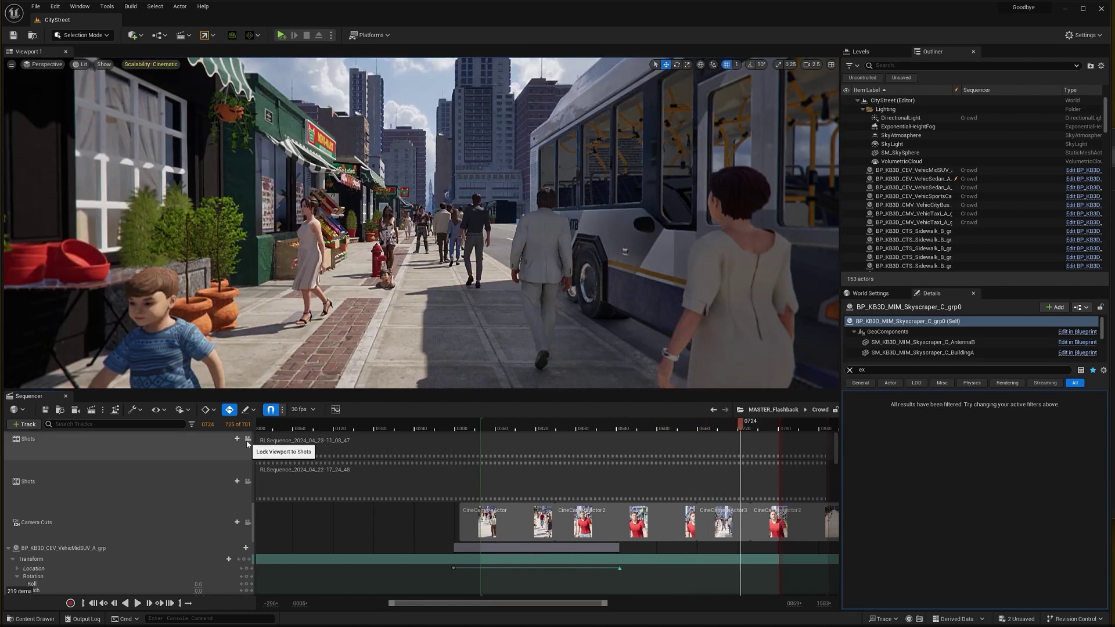
mouse_move(449, 288)
right_mouse_down()
mouse_move(449, 261)
mouse_move(449, 300)
mouse_move(362, 301)
mouse_move(448, 301)
right_mouse_up()
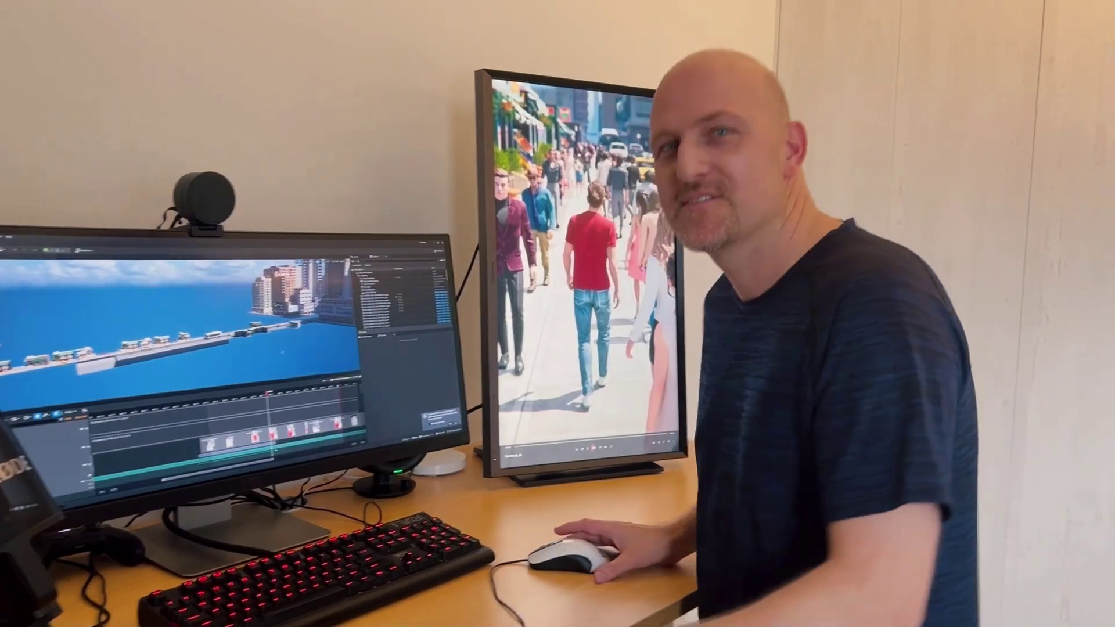